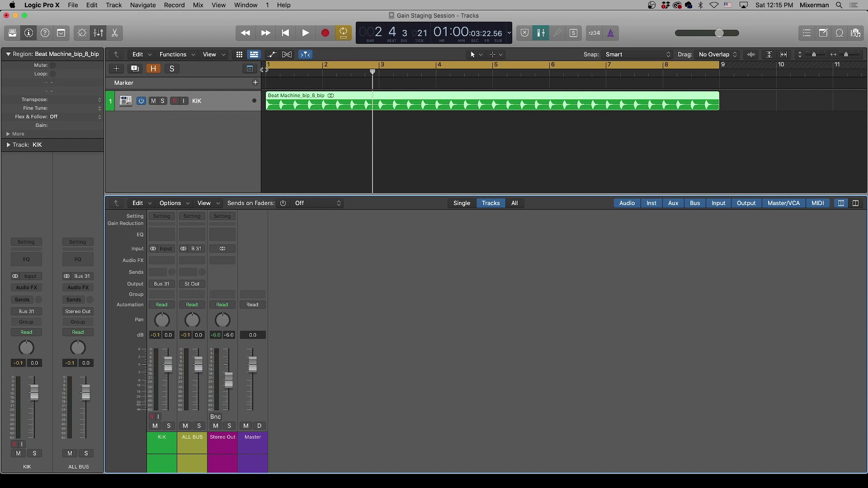
Step: Audition the KIK track from the start of the song
click(266, 70)
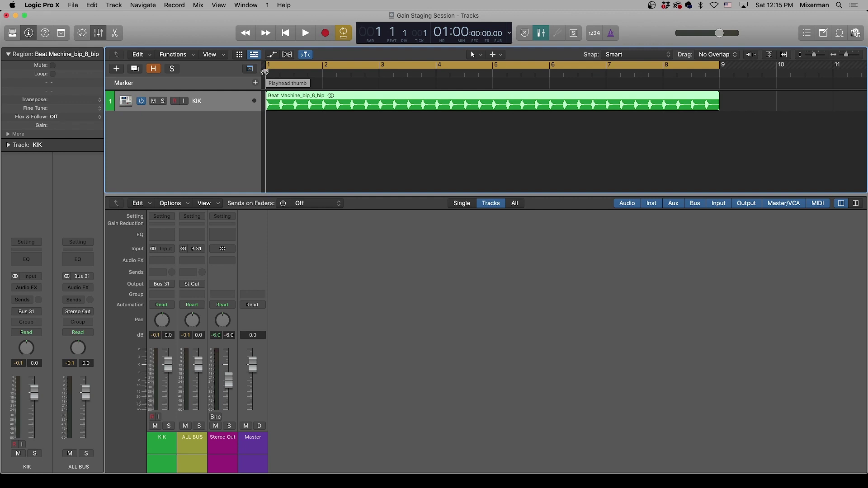
click(231, 108)
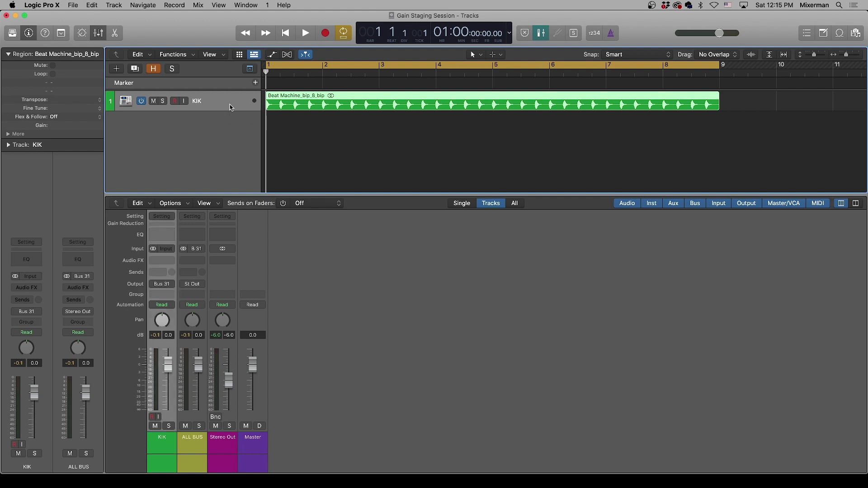
key(space)
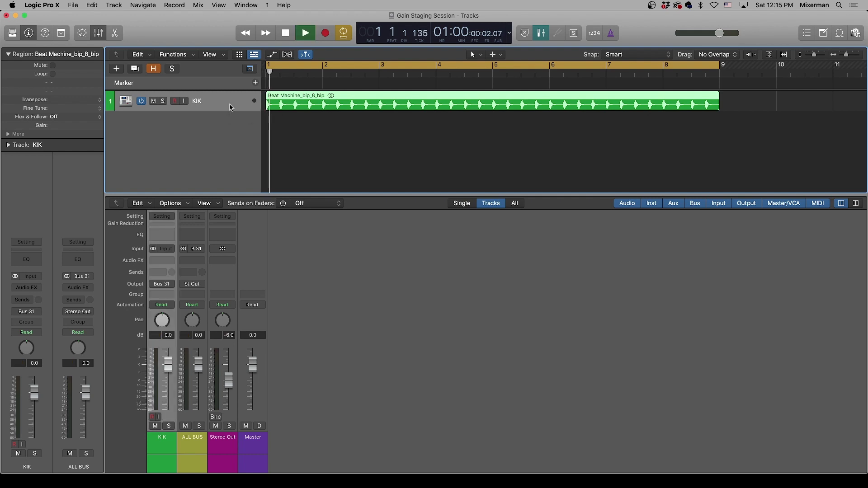
key(space)
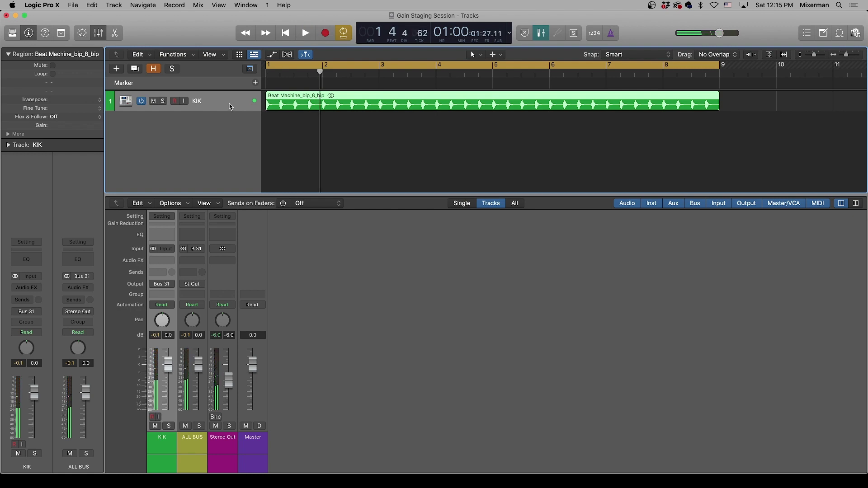
Step: Duplicate the KIK track, copy the Beat Machine_bip_8_bip region onto it, and play both
key(super+d)
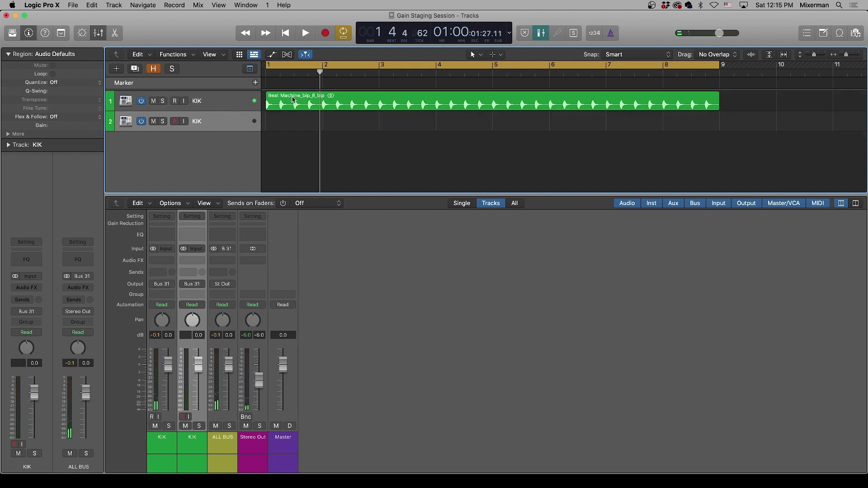
click(294, 97)
drag(295, 98, 295, 119)
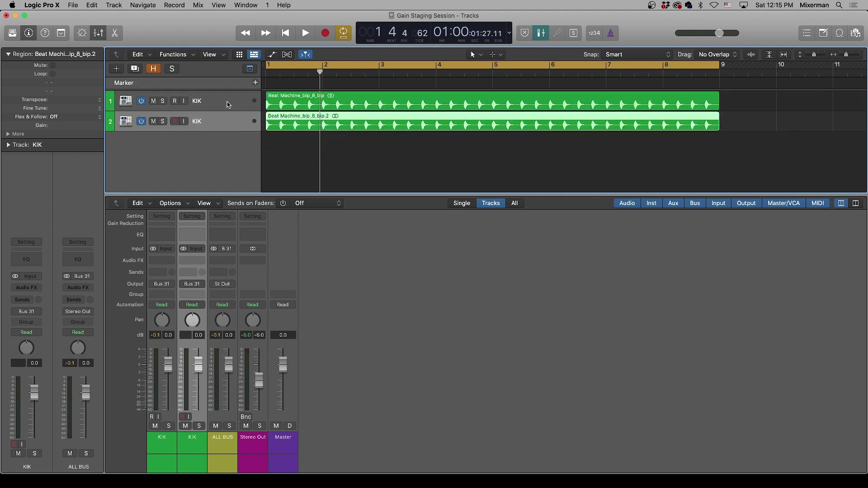
key(space)
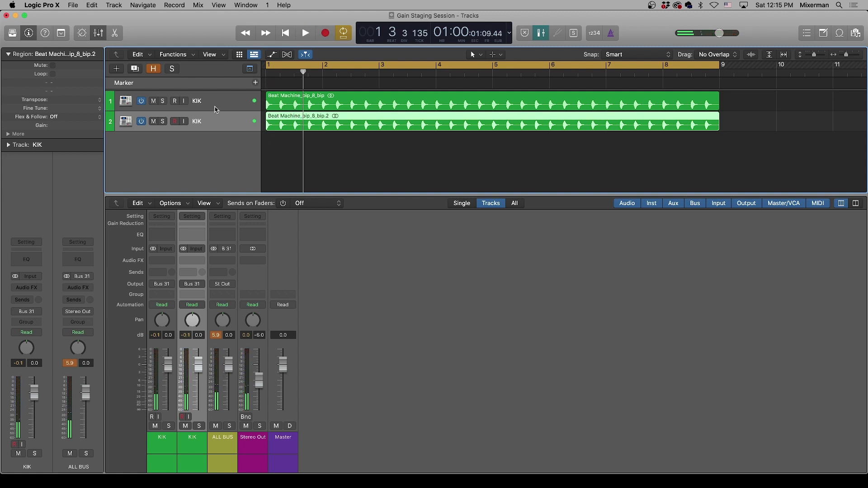
Step: Insert a stereo Gain plug-in on the first KIK channel with Phase Invert L and R on
click(170, 260)
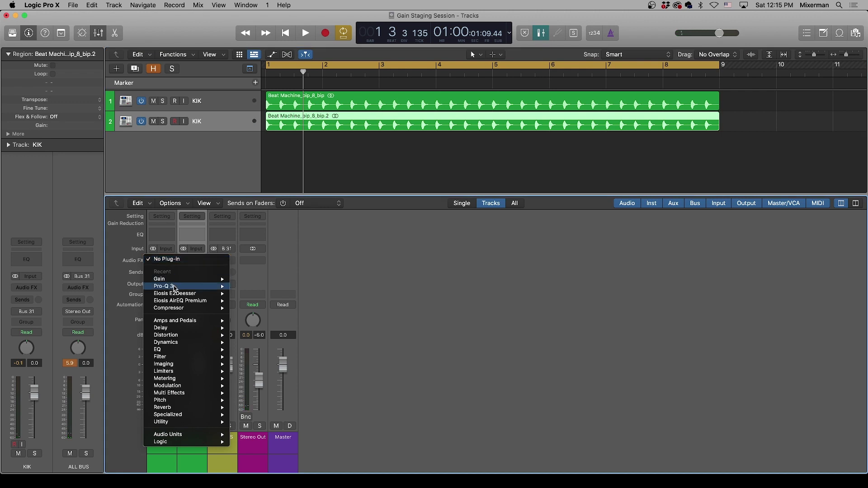
mouse_move(175, 282)
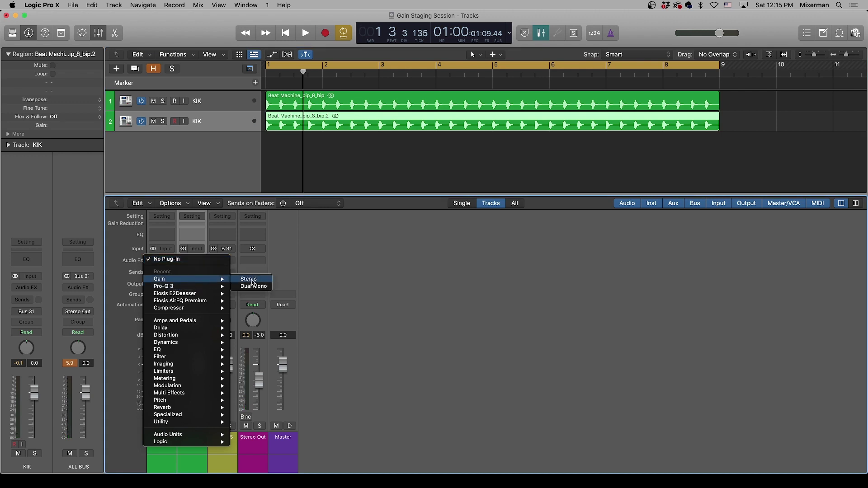
click(250, 279)
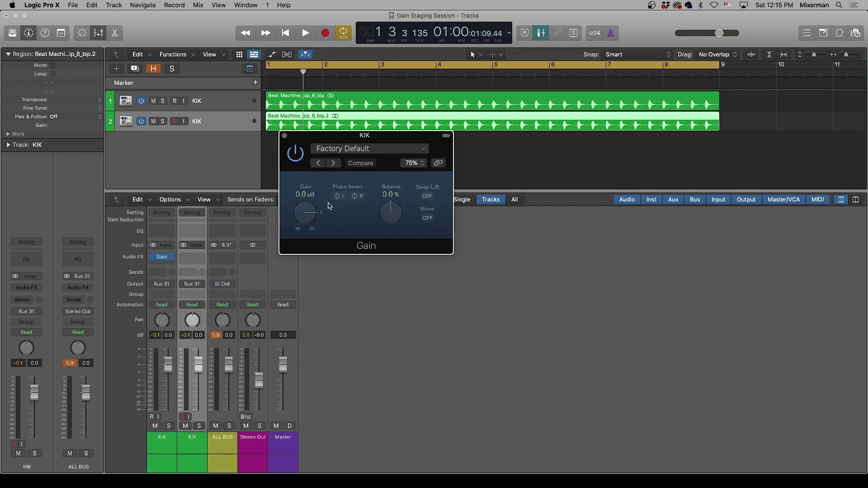
click(339, 196)
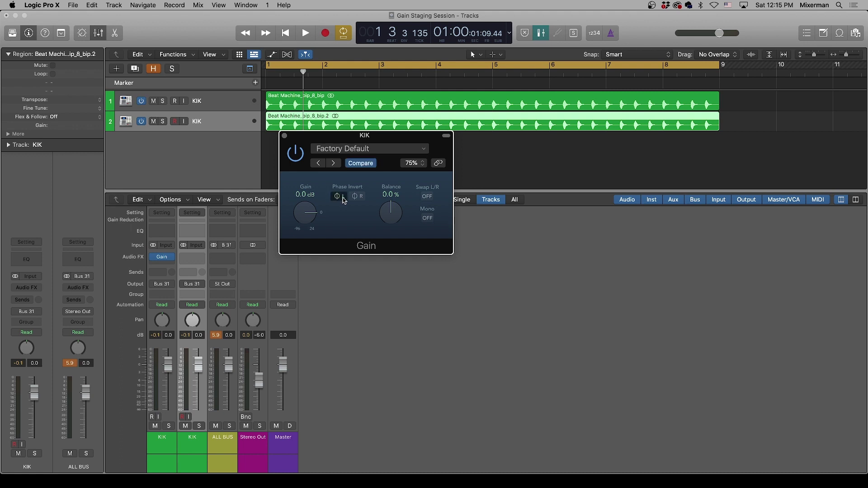
click(357, 196)
Step: Audition the inverted kicks, reset Gain to 0.0 dB, close the plug-in, select the second KIK track
key(space)
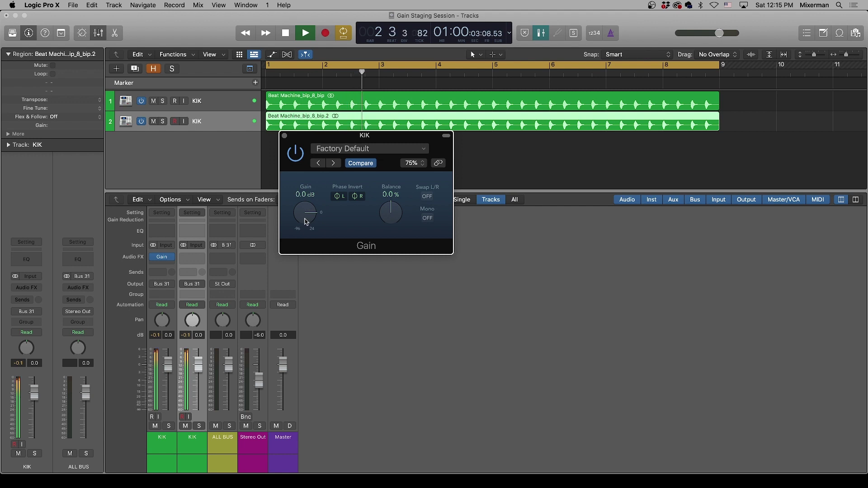
mouse_move(307, 222)
mouse_down()
mouse_move(309, 232)
mouse_move(310, 222)
mouse_up()
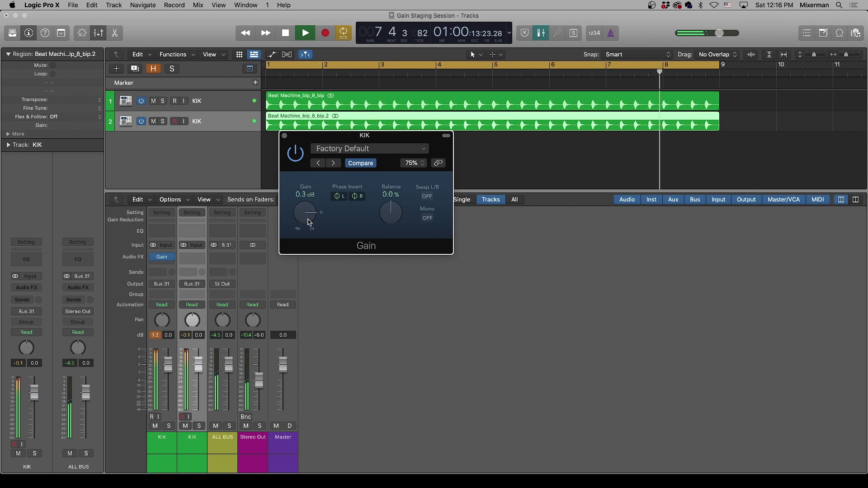
alt+click(303, 194)
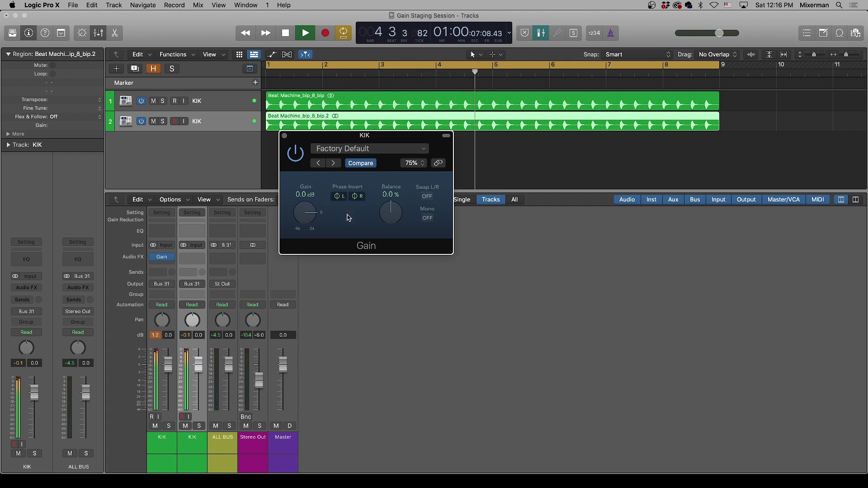
key(space)
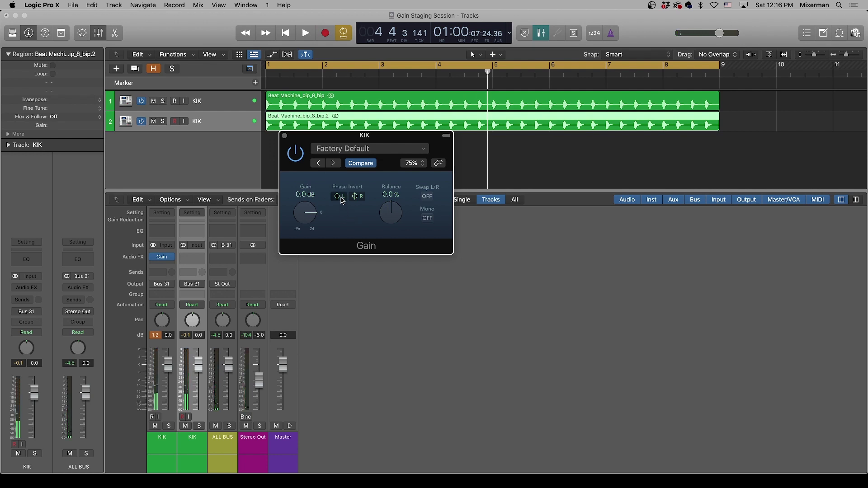
click(284, 136)
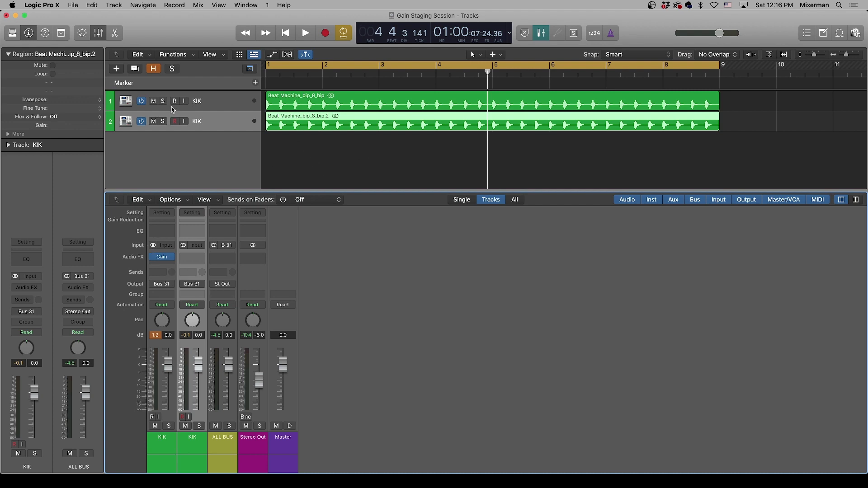
click(196, 120)
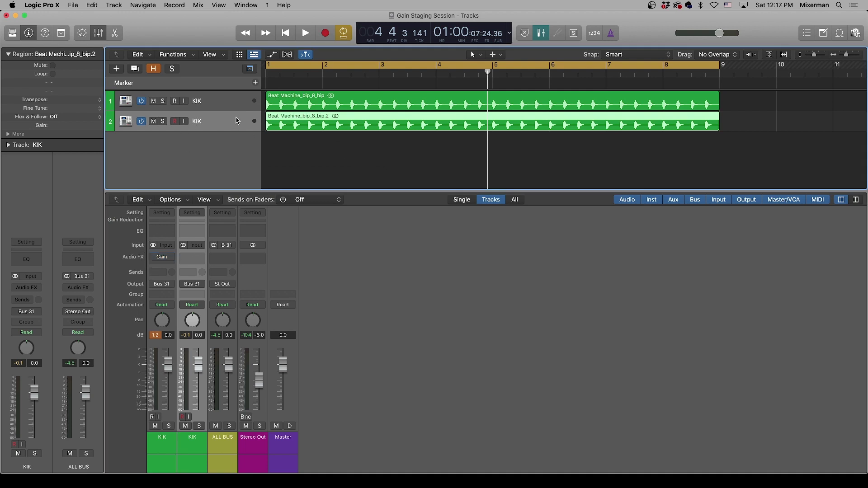
Step: Set the second KIK region's gain to -10.0 dB and play the first KIK soloed
double_click(54, 126)
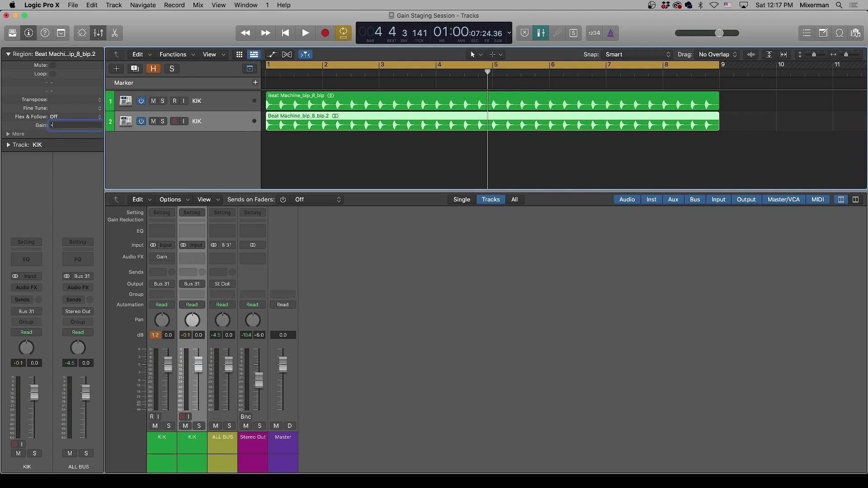
key(Return)
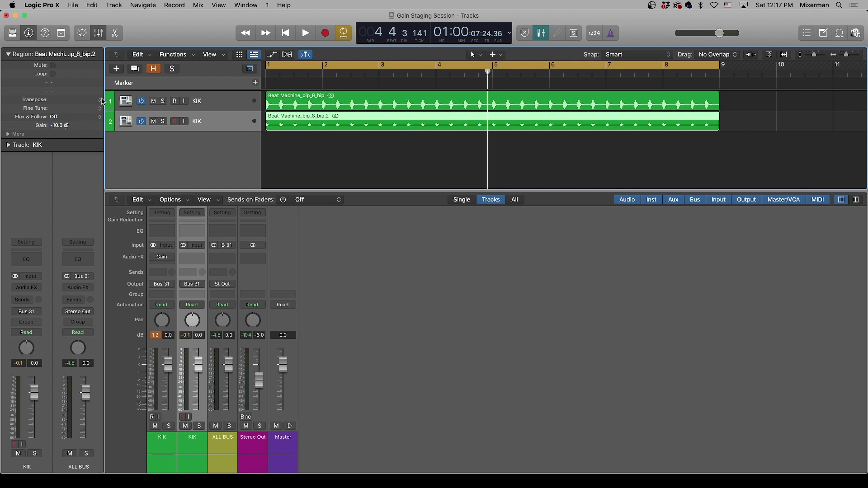
click(164, 101)
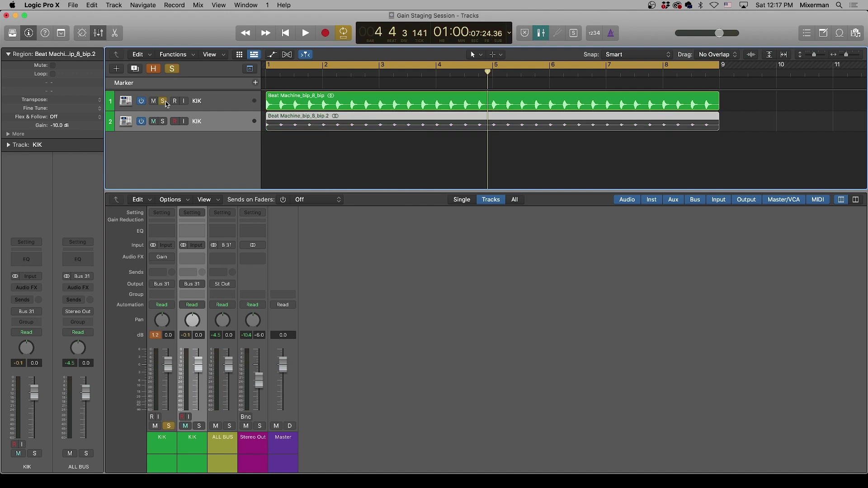
key(space)
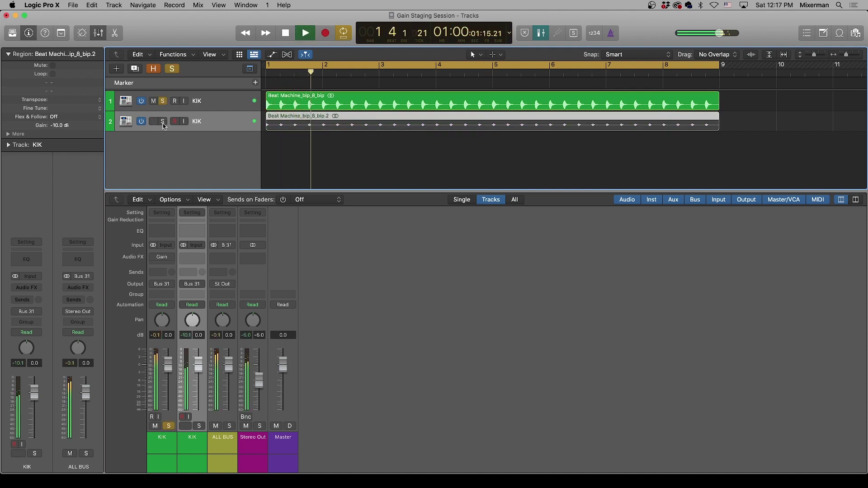
Step: Solo the second KIK briefly, stop and unsolo it, then call up Bounce Regions In Place
click(163, 121)
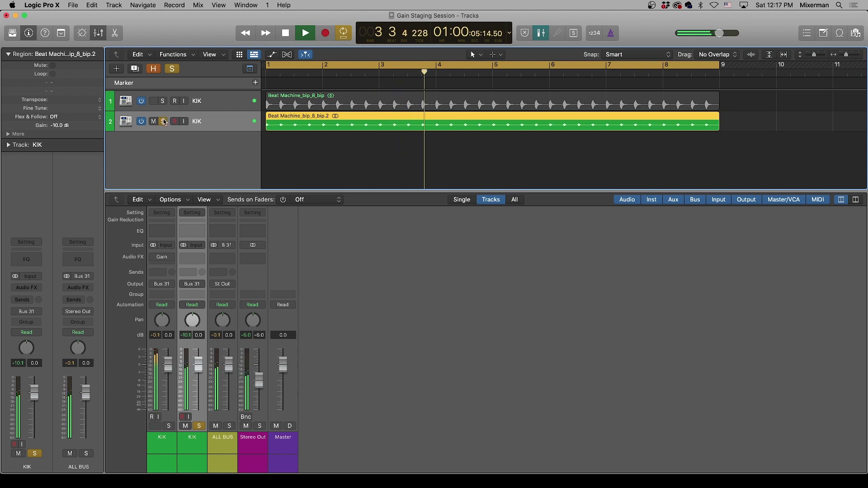
key(space)
click(165, 121)
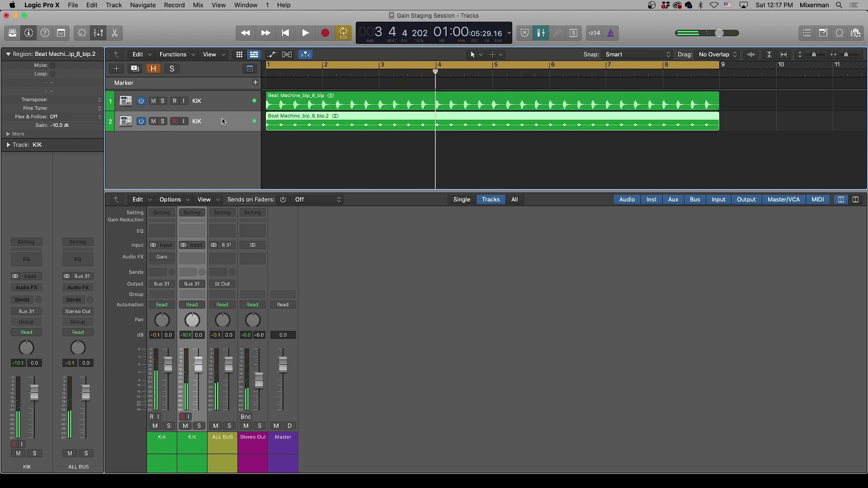
key(ctrl+b)
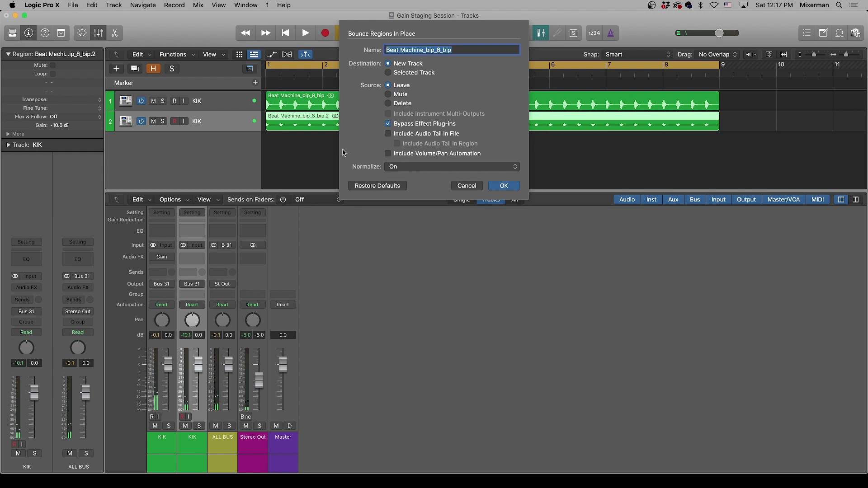
Step: Cancel the bounce, set the first KIK Gain plug-in to -10.0 dB, audition it, and close it
click(467, 187)
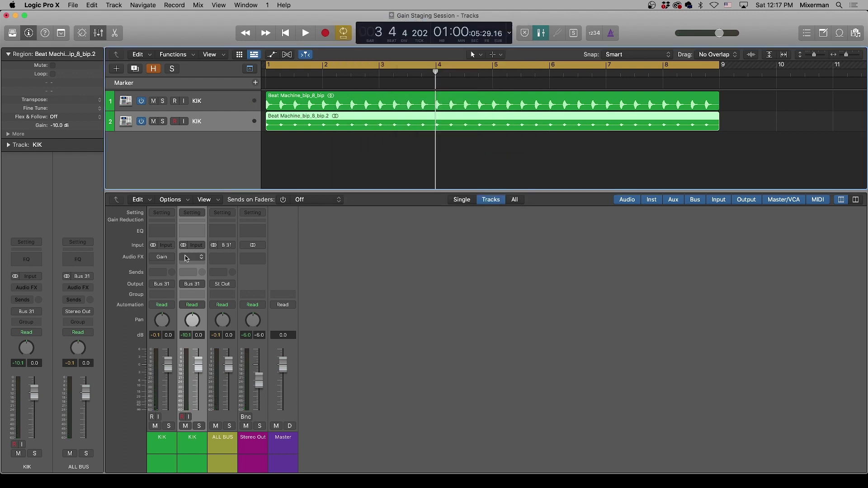
click(163, 259)
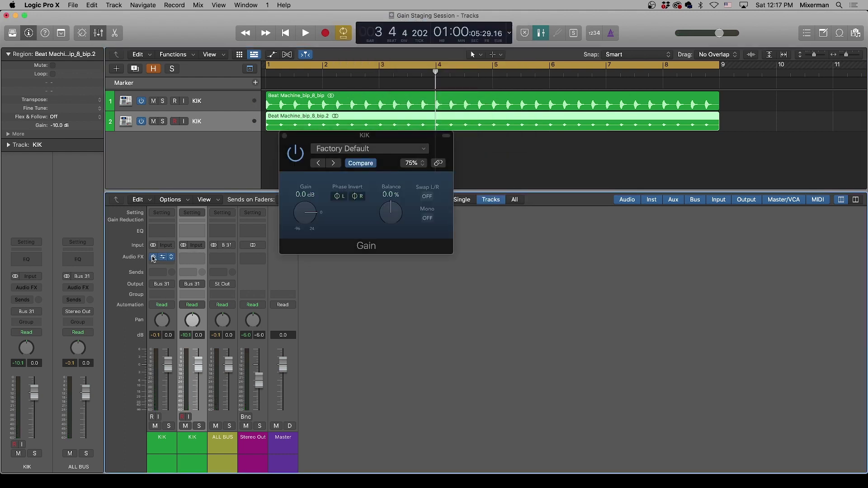
double_click(302, 192)
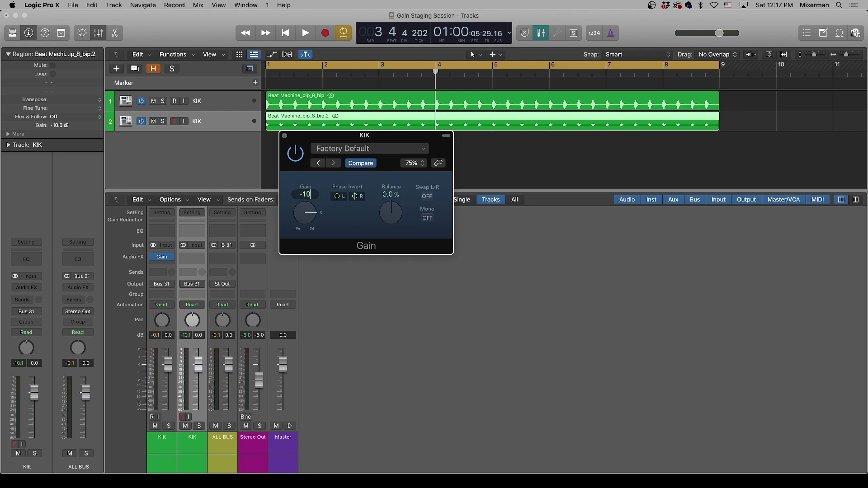
key(Return)
key(space)
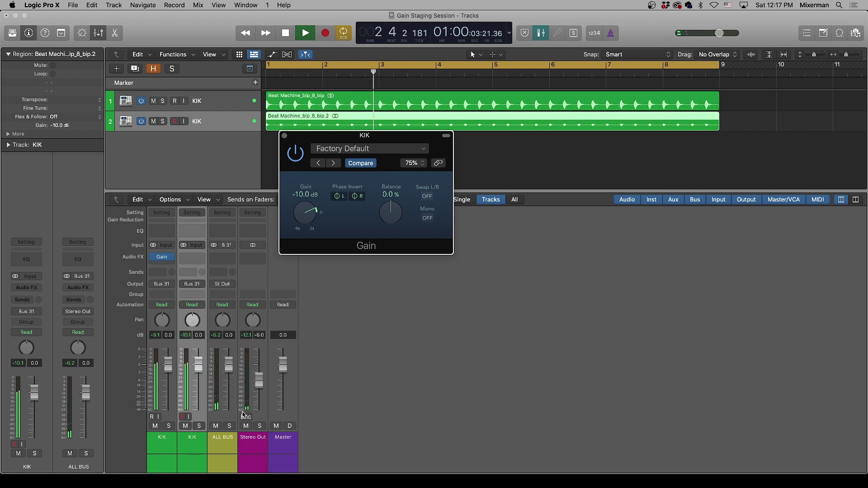
key(space)
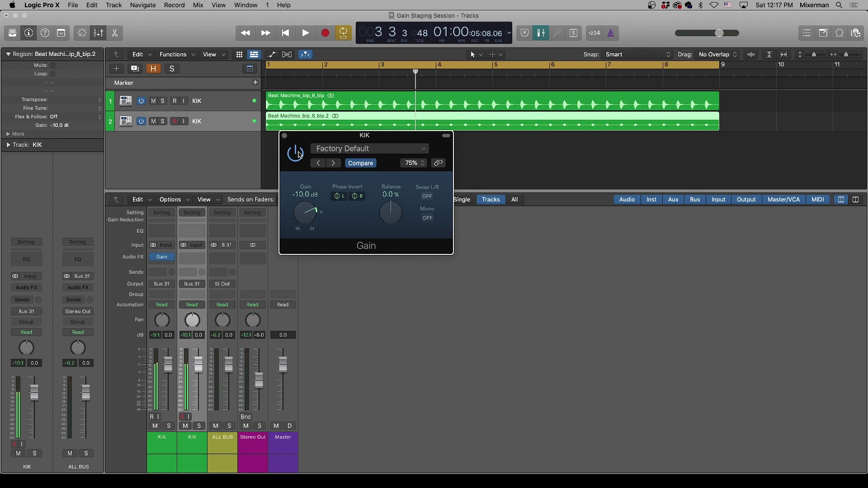
click(284, 136)
click(235, 131)
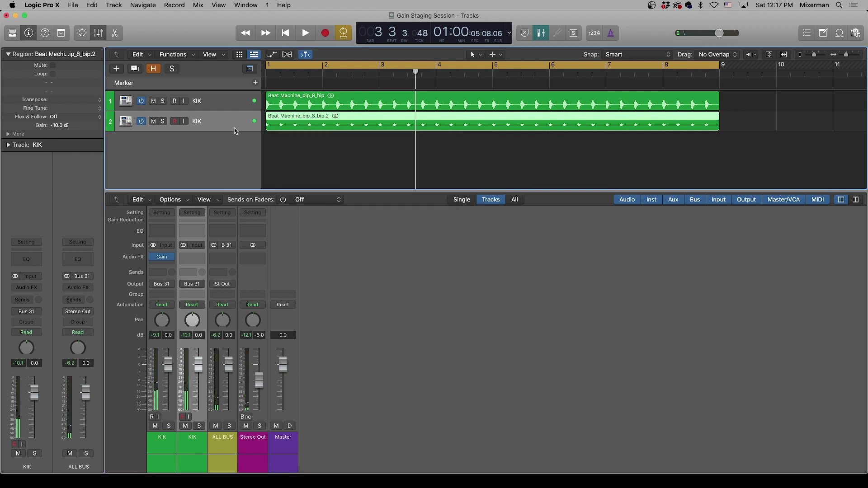
Step: Bounce the second KIK region in place, normalized, onto a new track named Normalized
click(155, 258)
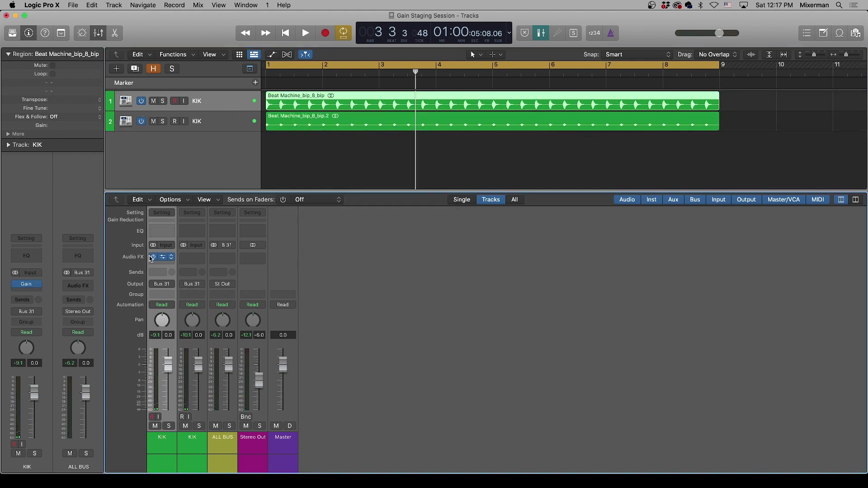
click(217, 127)
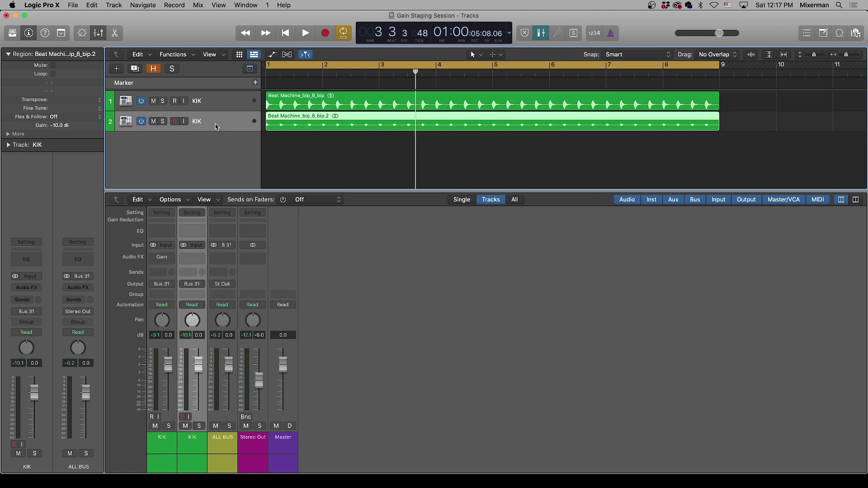
key(ctrl+b)
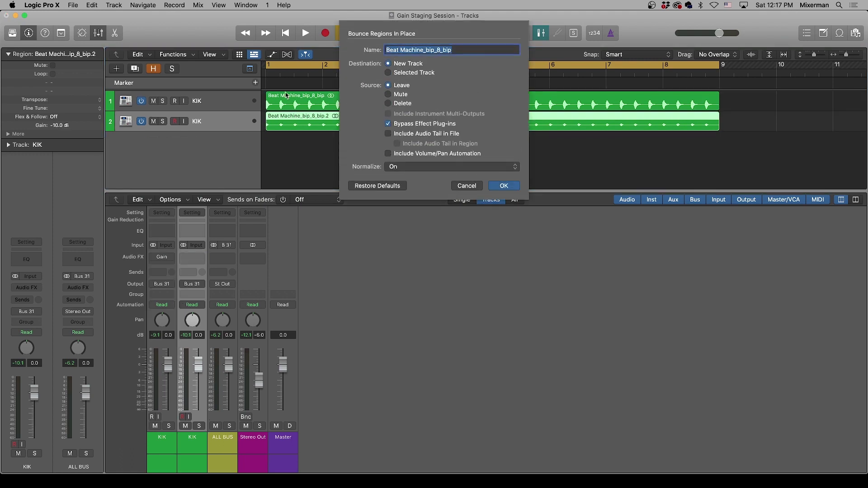
key(BackSpace)
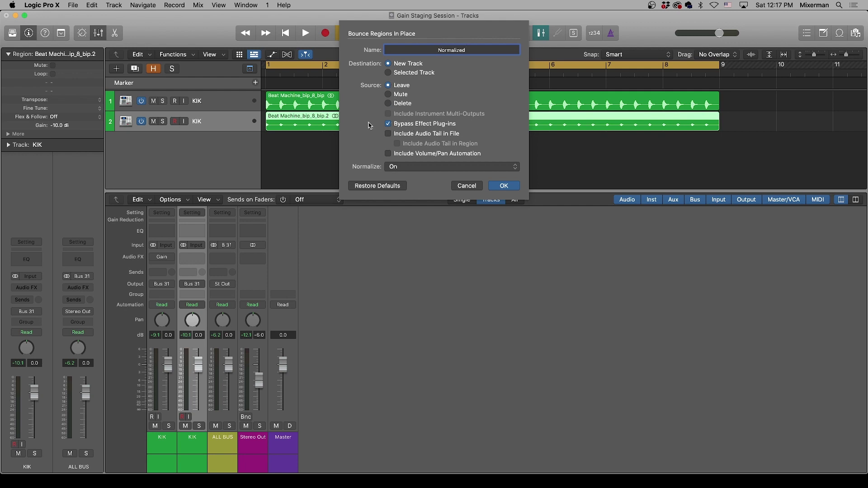
click(407, 166)
click(407, 167)
click(500, 186)
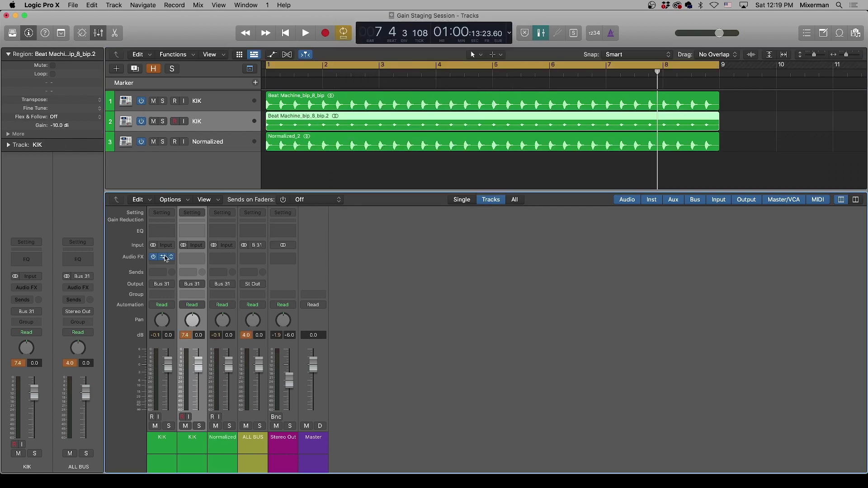
Step: Copy the Gain plug-in onto the Normalized channel and open it
drag(162, 257, 223, 257)
click(223, 453)
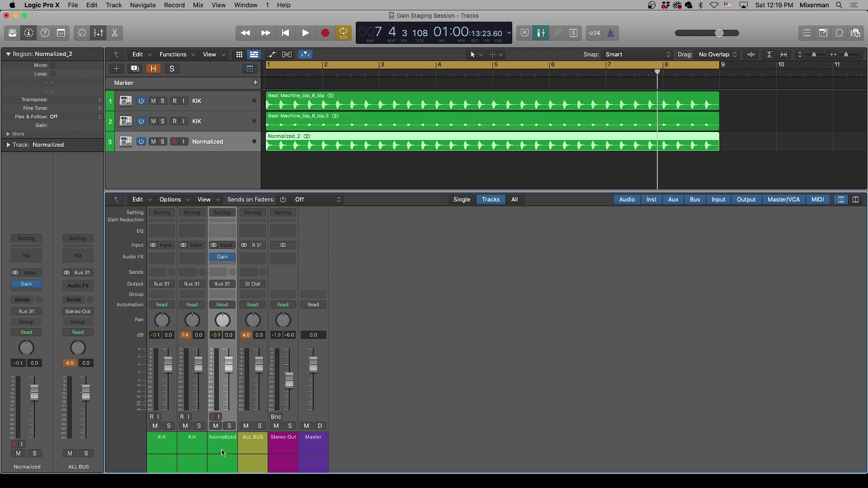
click(224, 260)
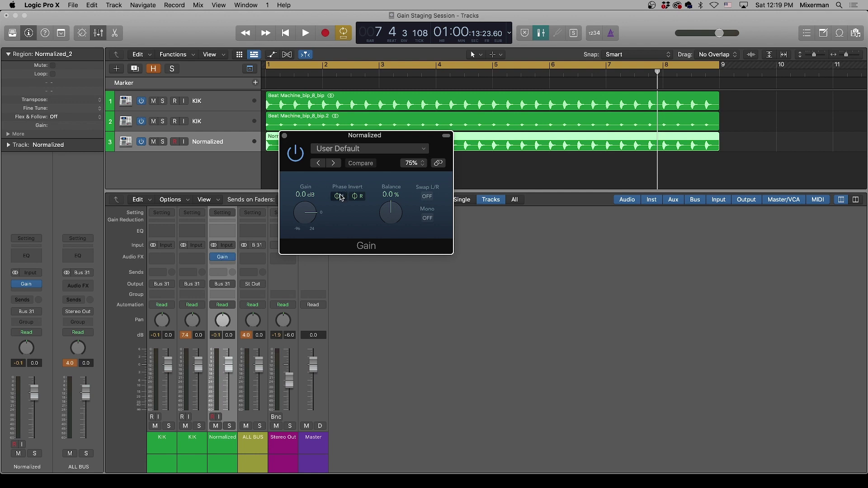
Step: Solo the second KIK and Normalized tracks, play from the start, and lower Normalized's Gain to -10 dB
click(163, 121)
click(163, 141)
key(Return)
key(space)
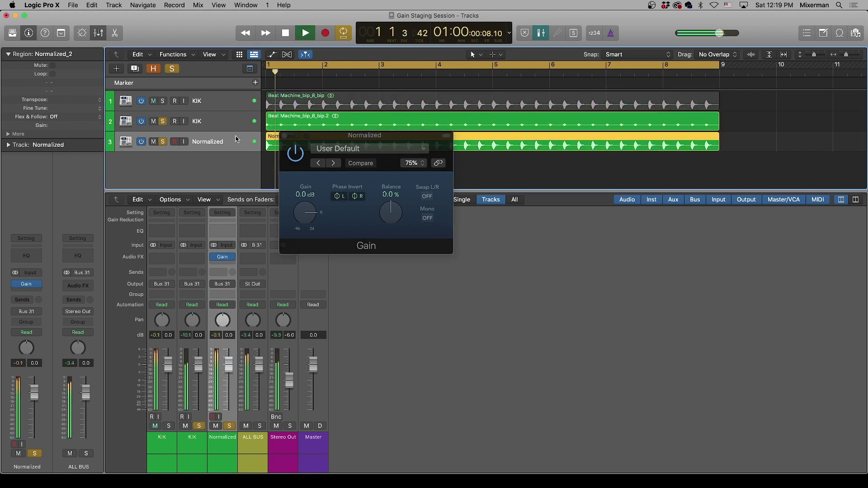
click(298, 164)
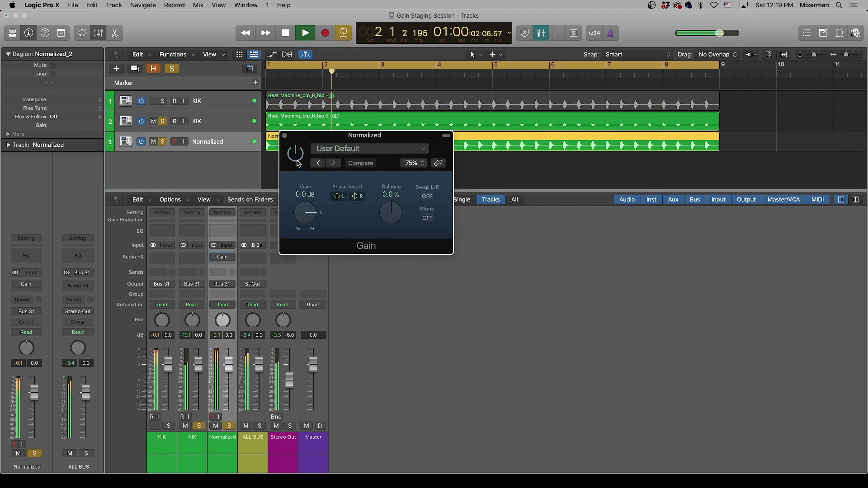
click(300, 216)
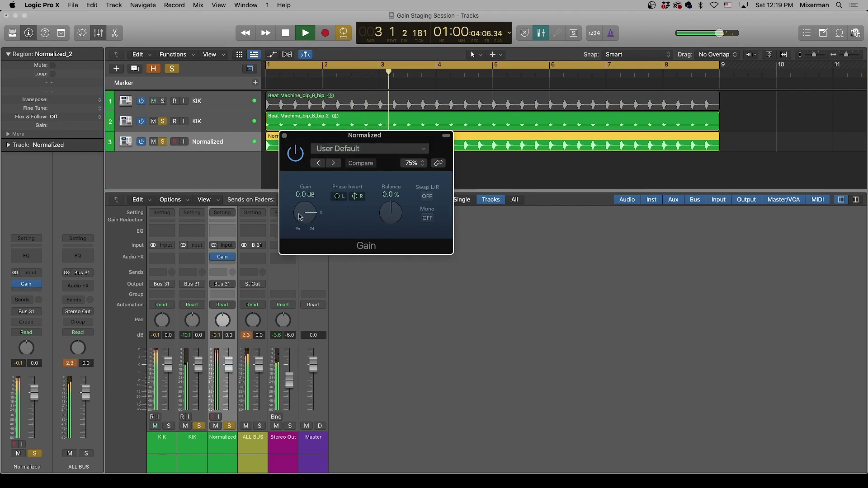
drag(301, 216, 297, 227)
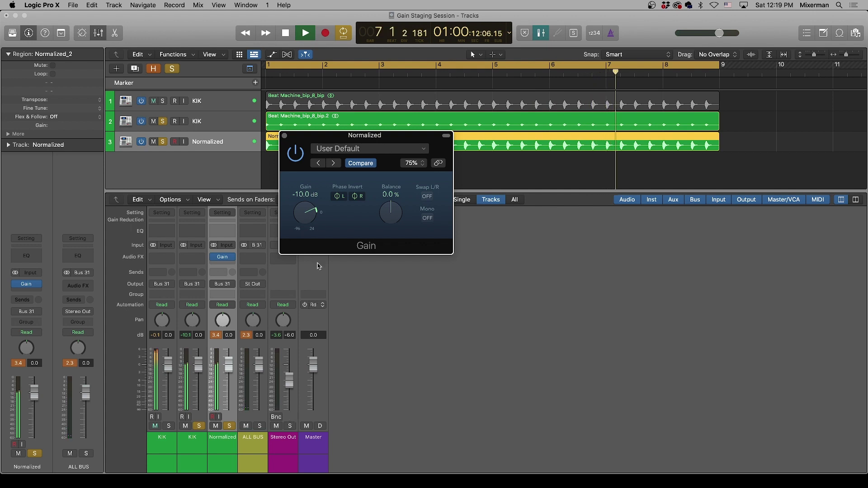
drag(310, 140, 392, 228)
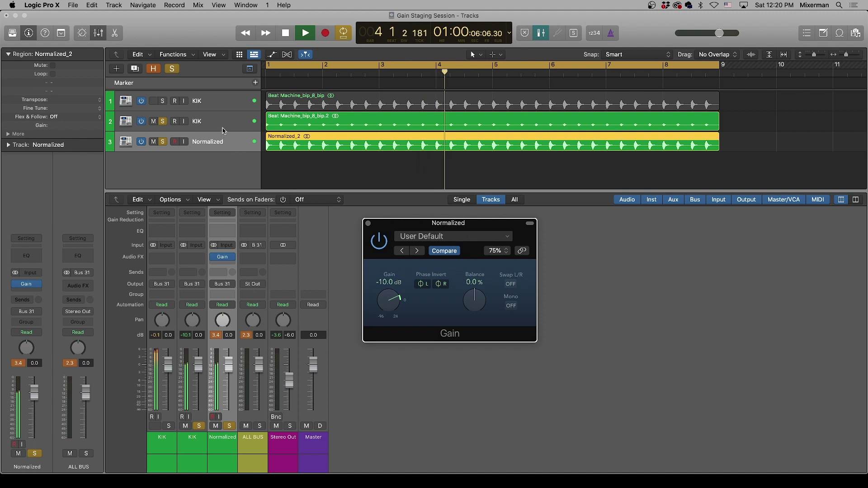
Step: Check the second KIK and Normalized tracks, then stop playback near bar 8 beat 3
click(217, 121)
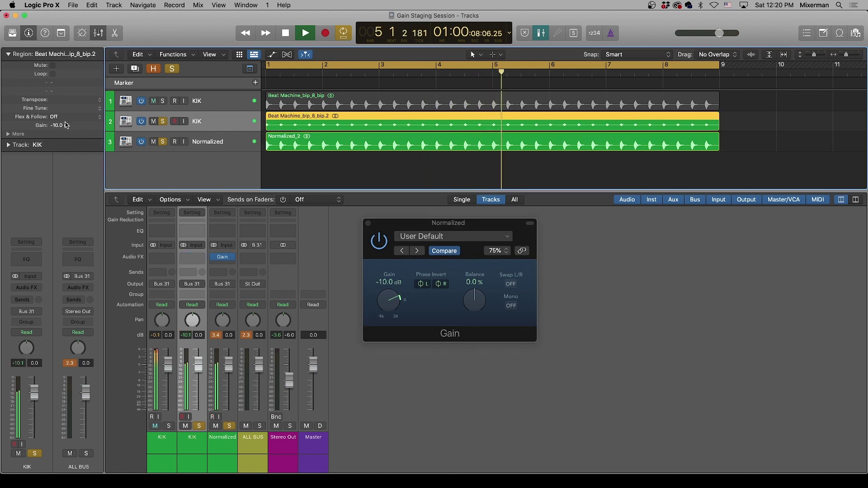
click(220, 144)
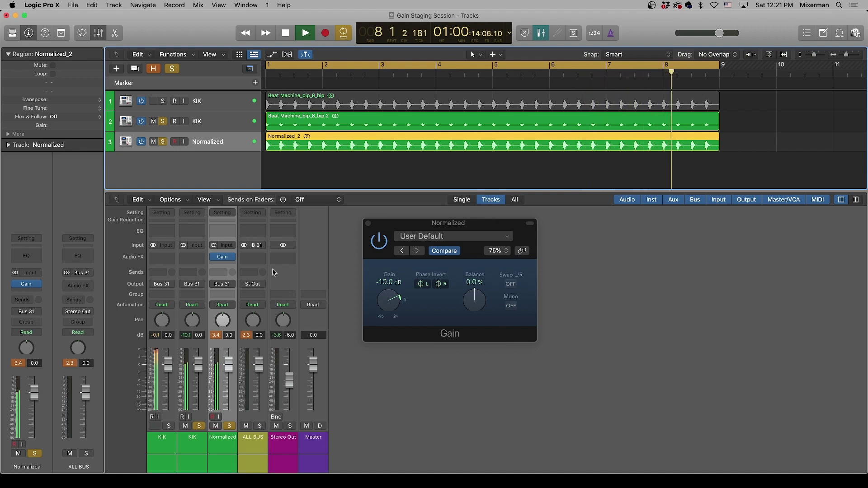
key(space)
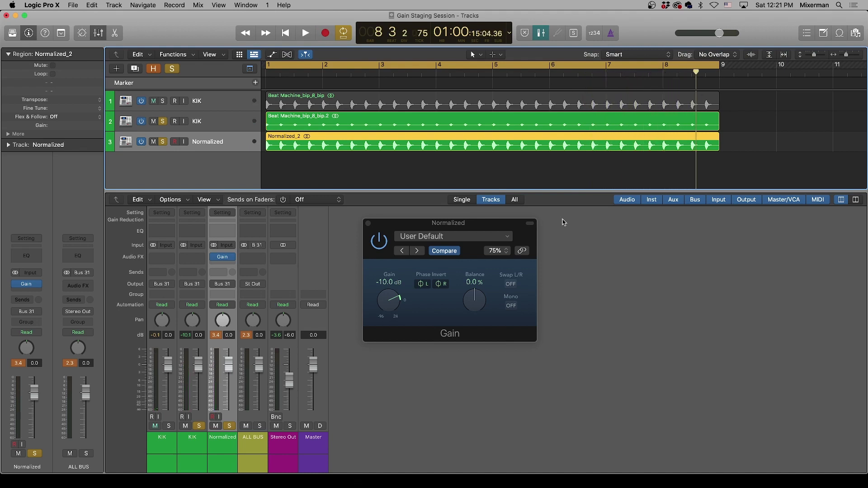